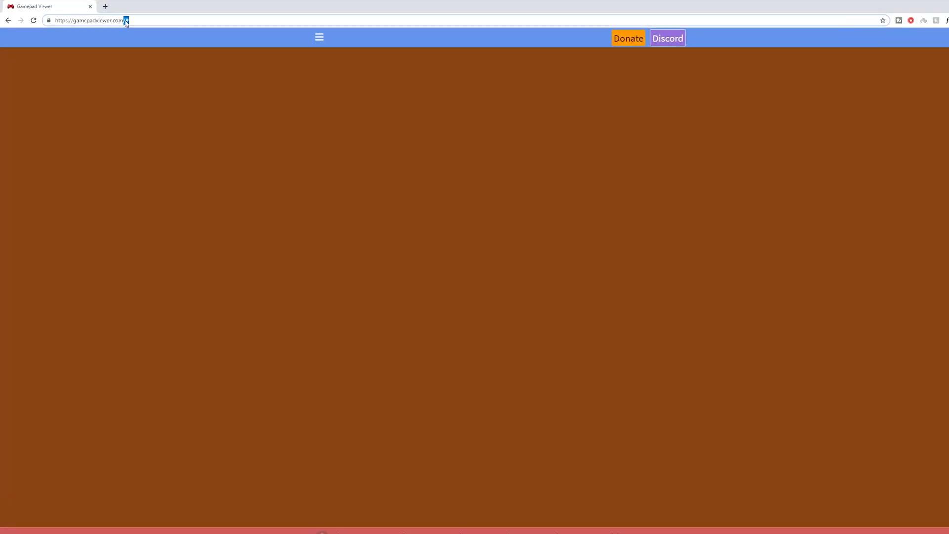
Load gamepadviewer.com and get the site to detect the controller, showing the Currently Viewing selector.
double_click(114, 30)
left_click(187, 25)
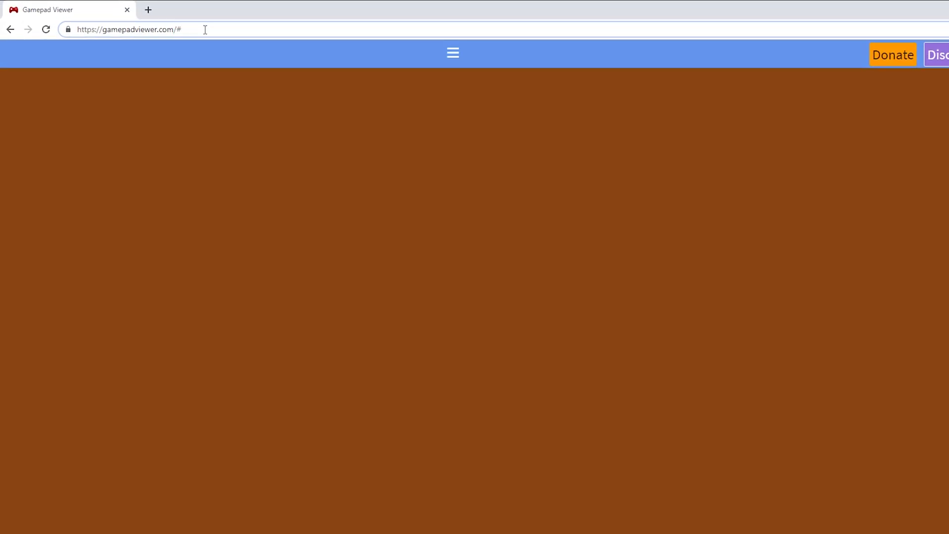
left_click_drag(183, 28, 30, 30)
left_click(456, 179)
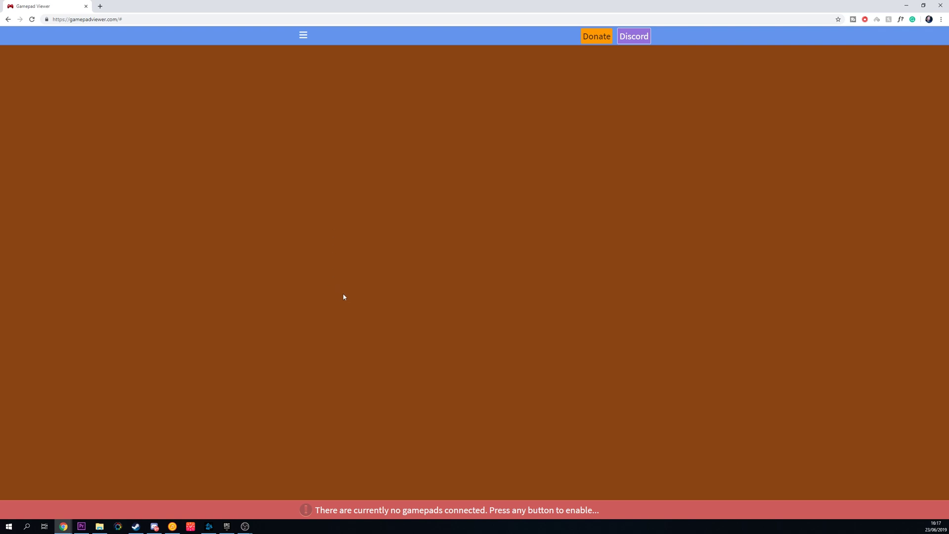
left_click_drag(326, 509, 576, 509)
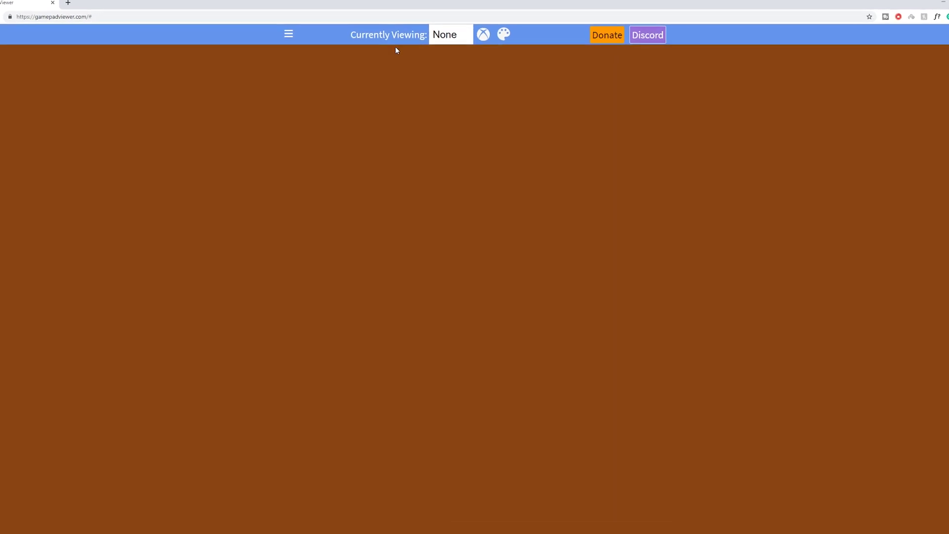
View Player 1 and switch the controller style to GameCube.
left_click_drag(331, 29, 418, 32)
left_click(430, 34)
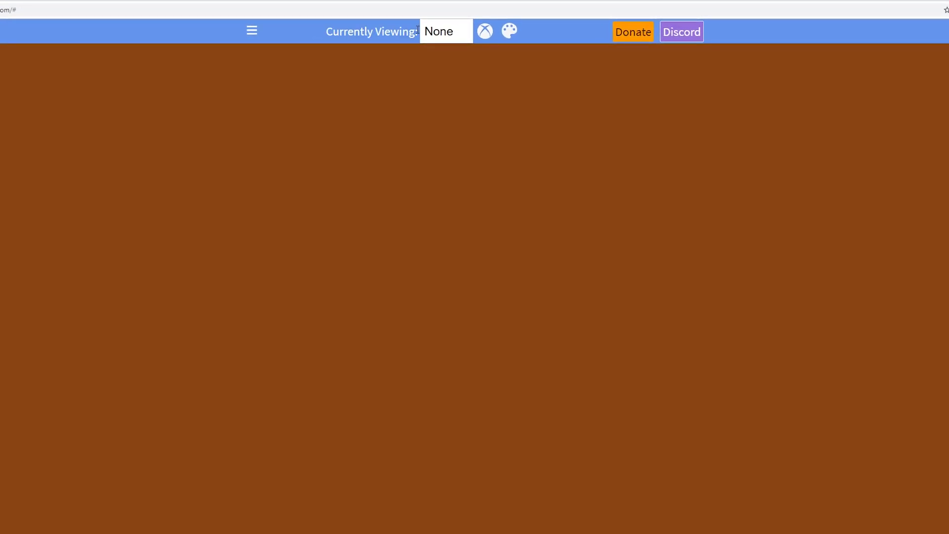
left_click(443, 37)
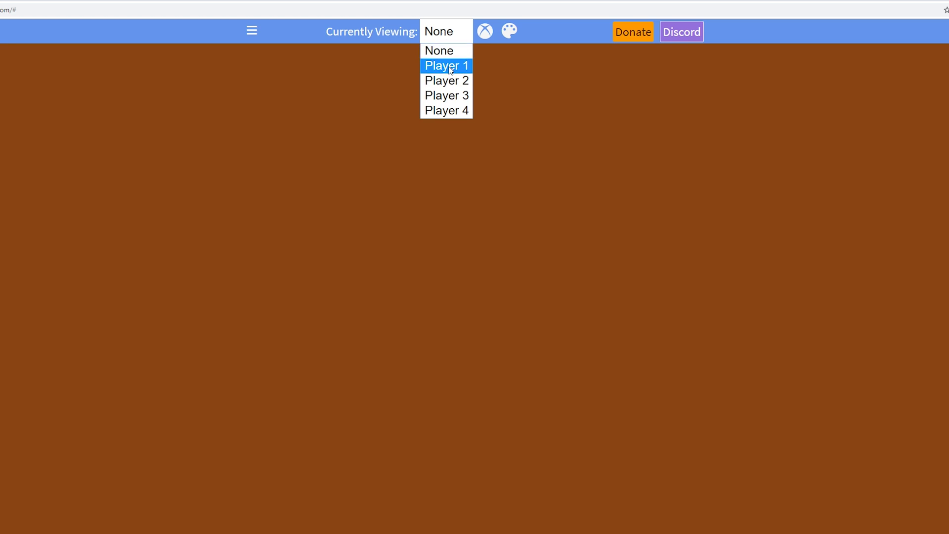
left_click(445, 66)
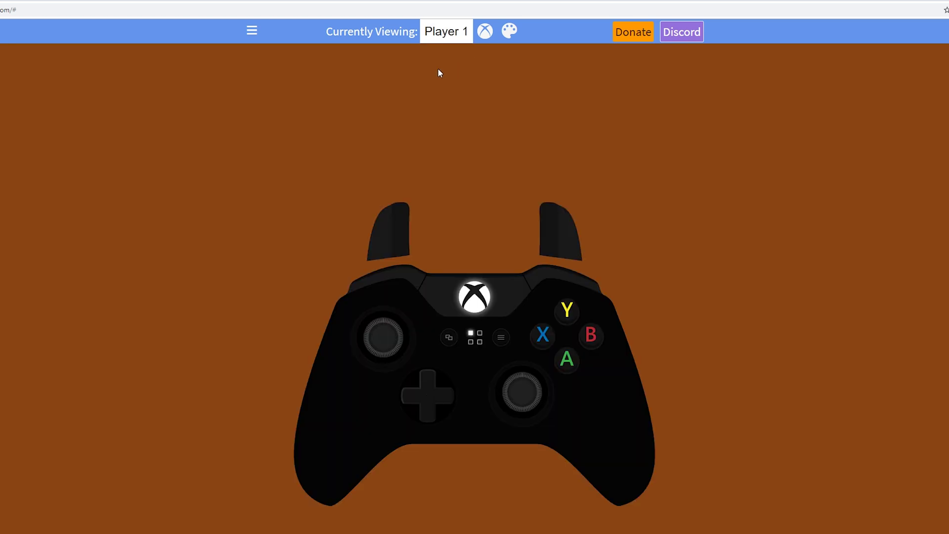
left_click(486, 40)
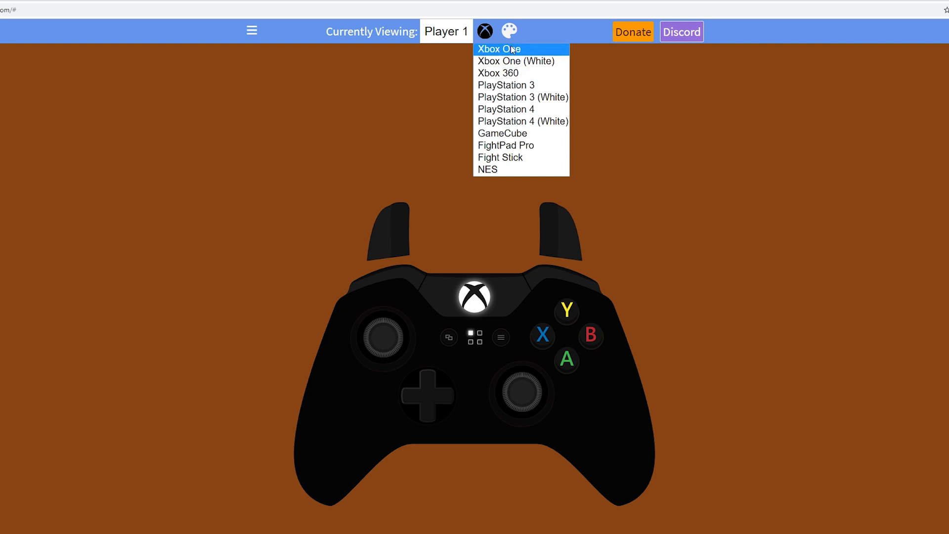
left_click(498, 135)
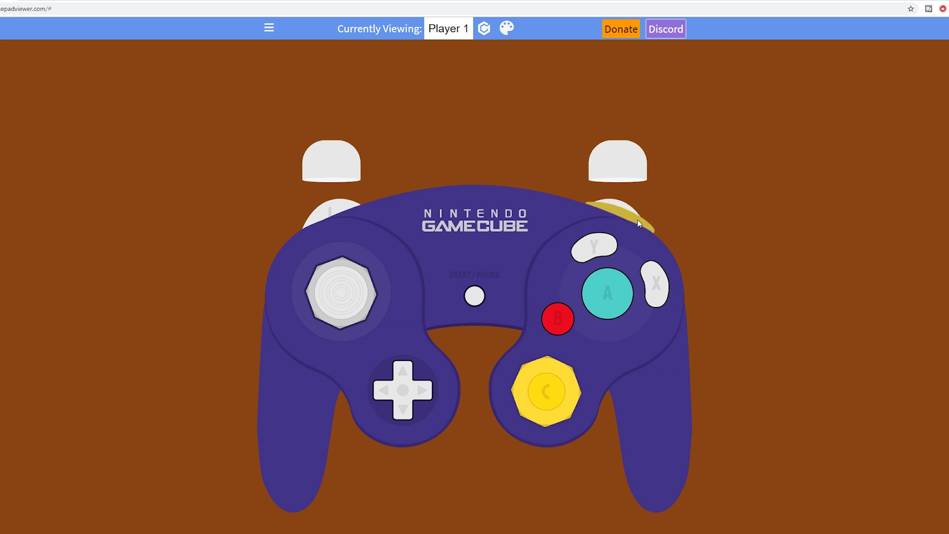
left_click(271, 29)
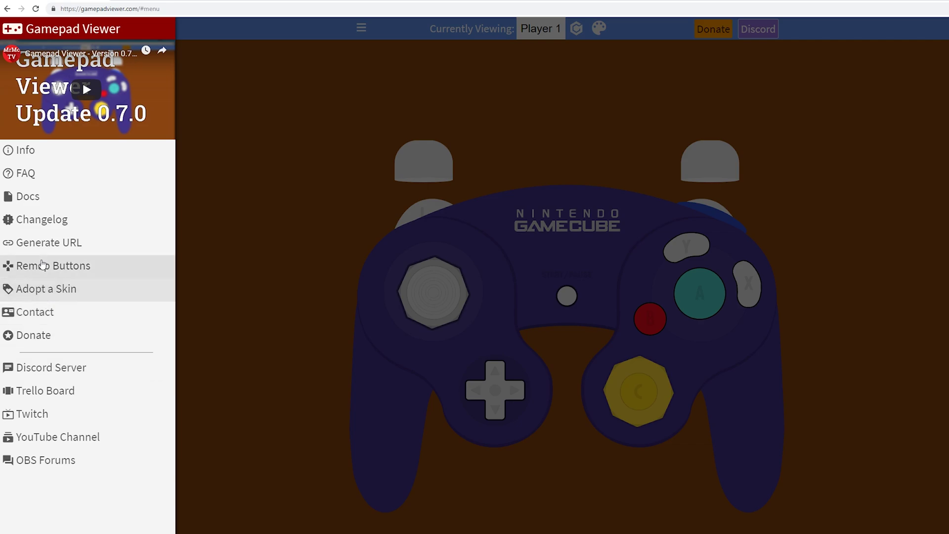
left_click(53, 273)
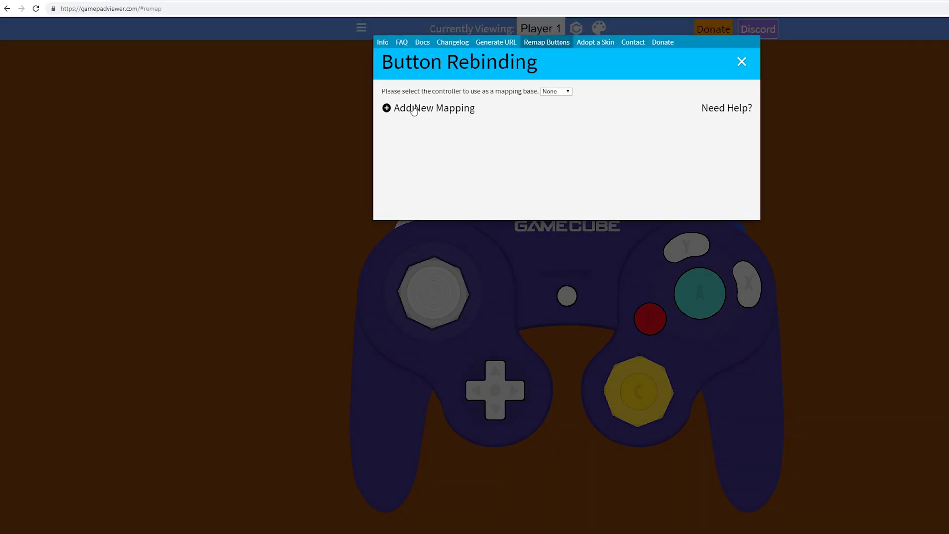
left_click(399, 108)
left_click(359, 163)
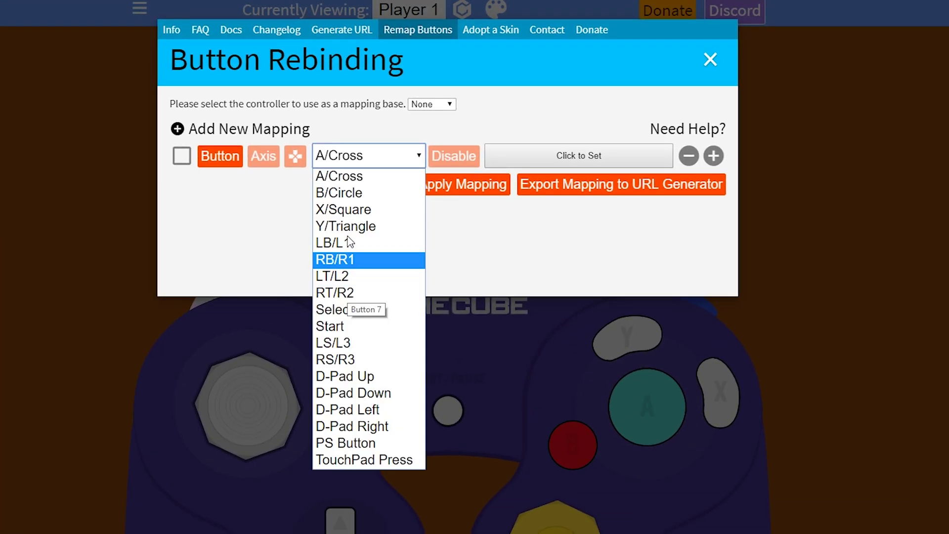
left_click(348, 278)
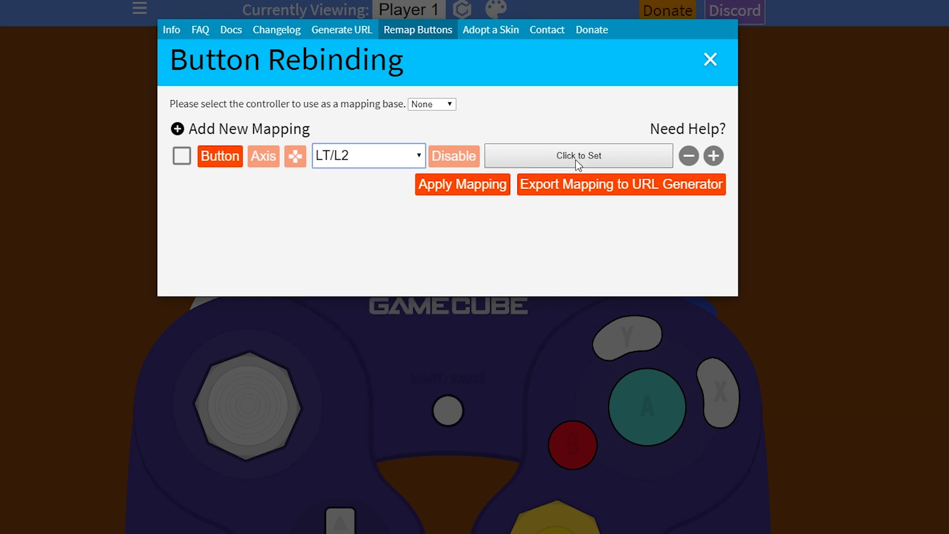
left_click(710, 60)
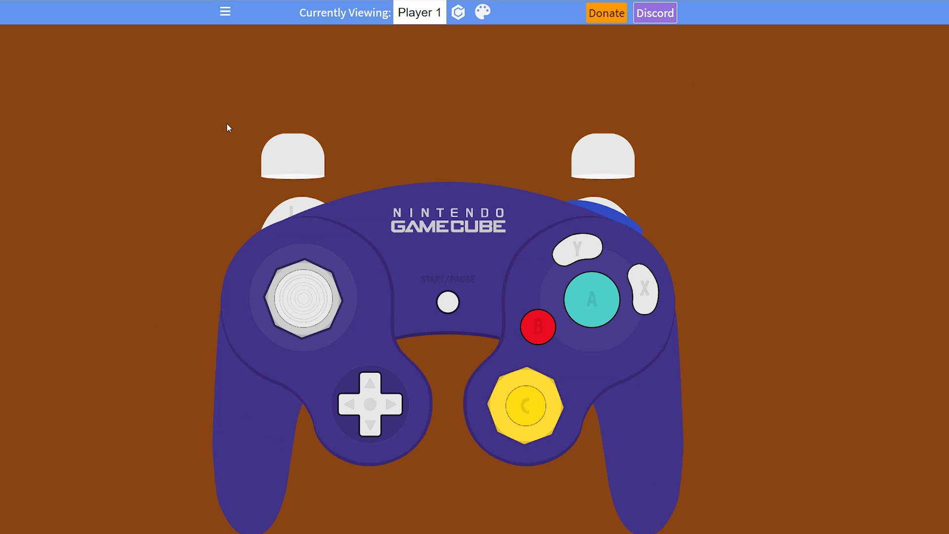
Set the Gamepad Viewer background to the light green basic colour (128, 255, 128).
left_click(481, 16)
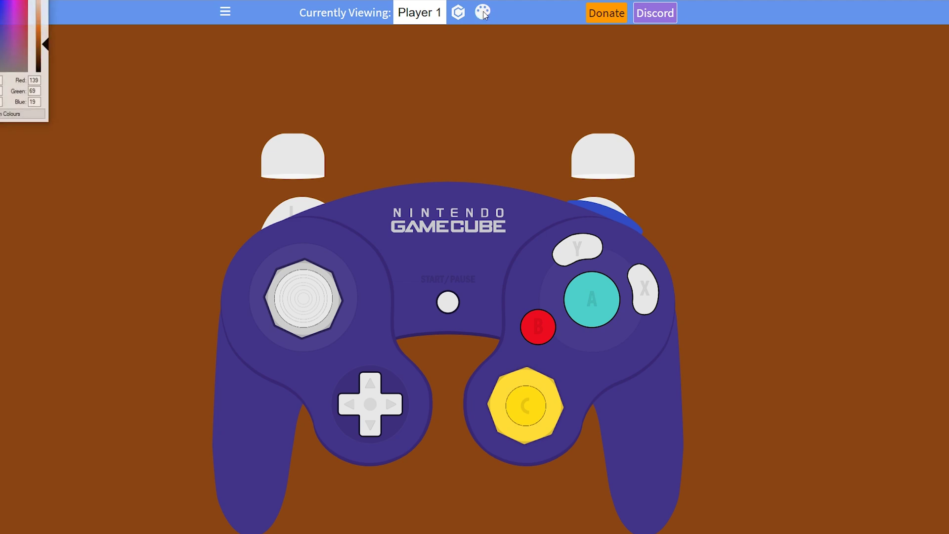
left_click_drag(0, 0, 399, 182)
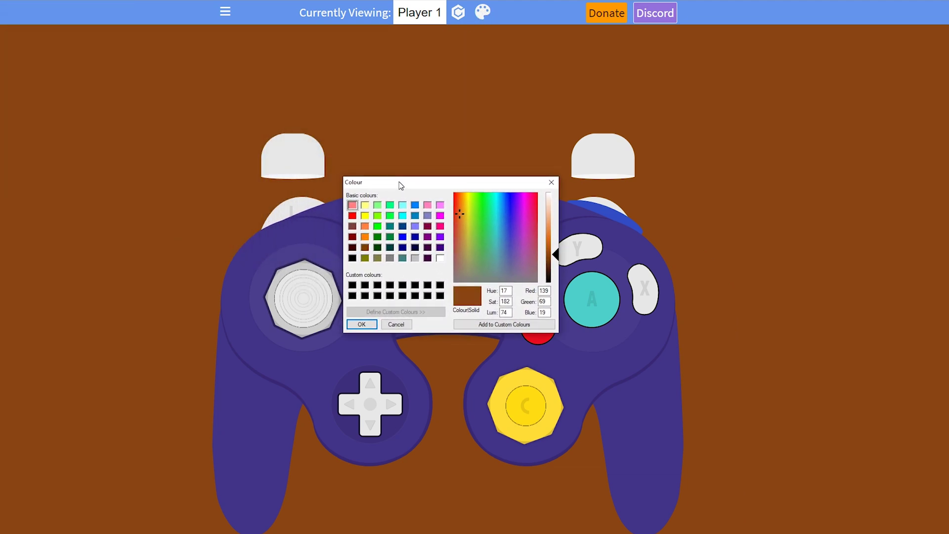
left_click(378, 207)
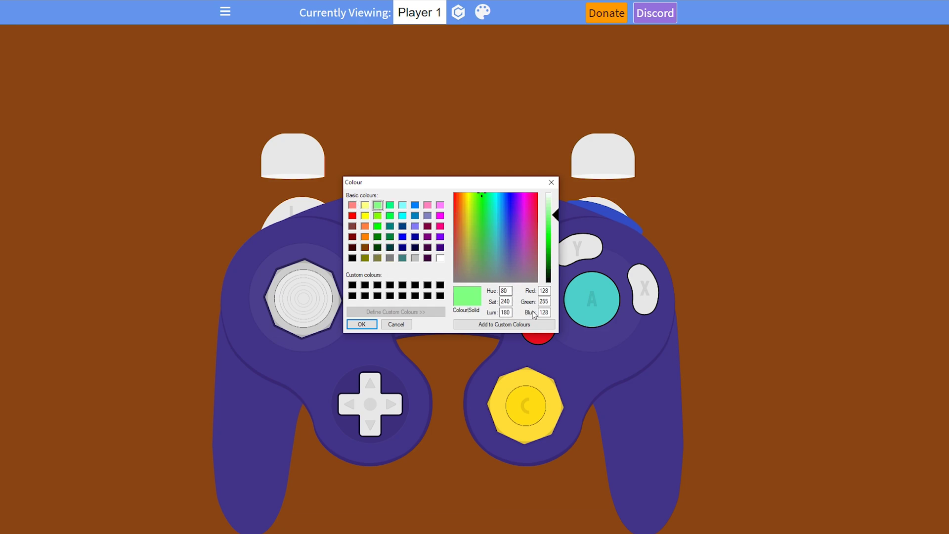
left_click(361, 325)
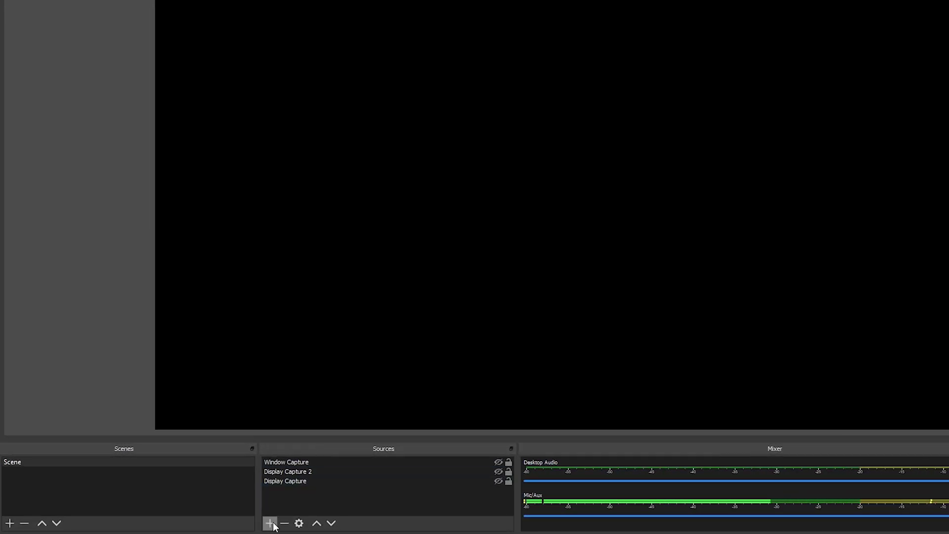
Add a Window Capture source named Controller capturing the Gamepad Viewer Chrome window.
left_click(272, 523)
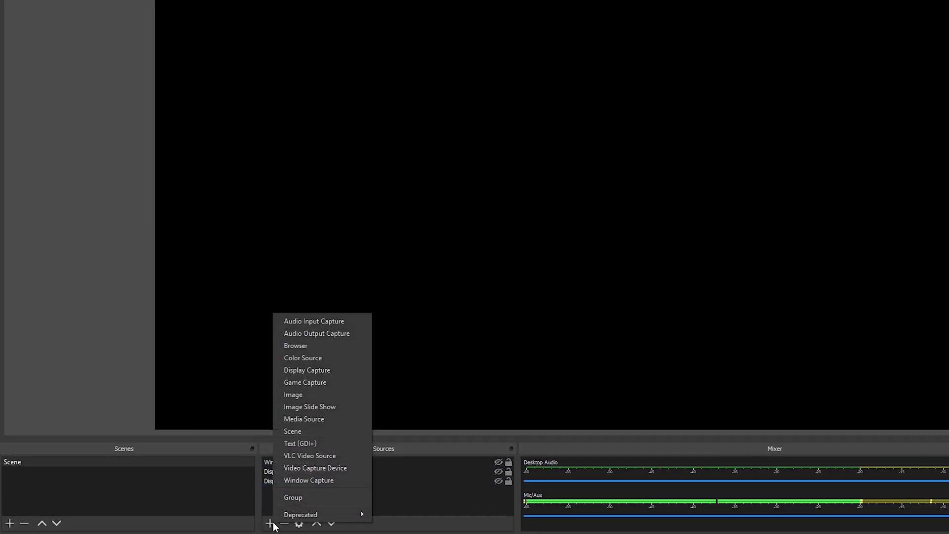
left_click(303, 479)
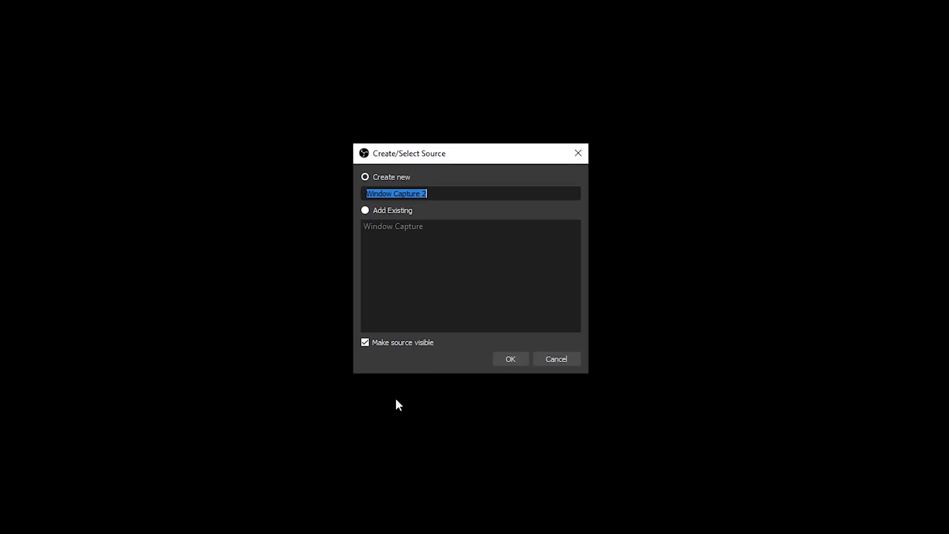
type("Controller")
left_click(522, 361)
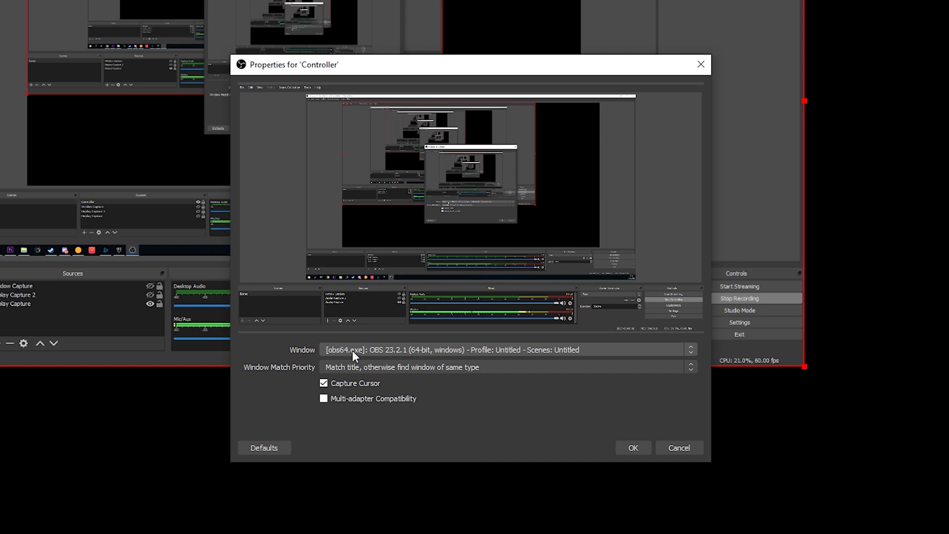
left_click(351, 349)
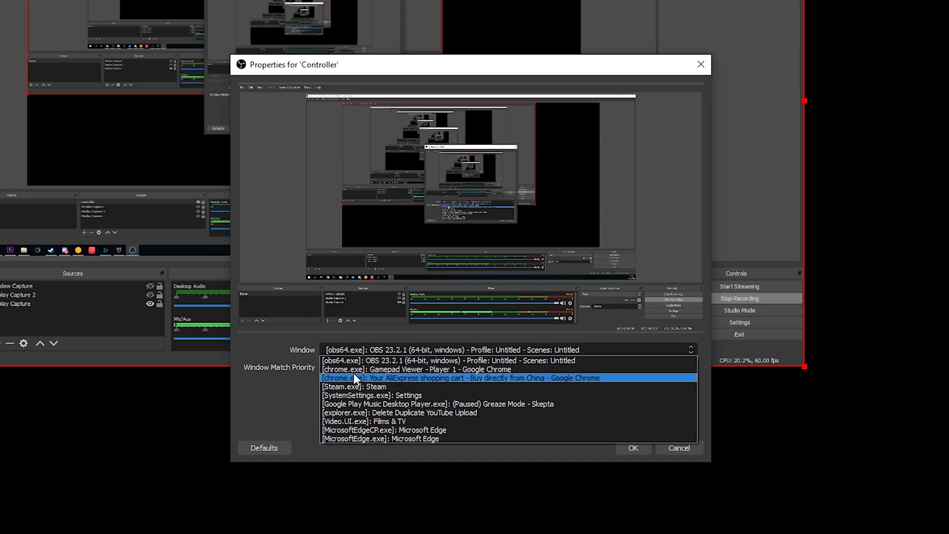
left_click(367, 370)
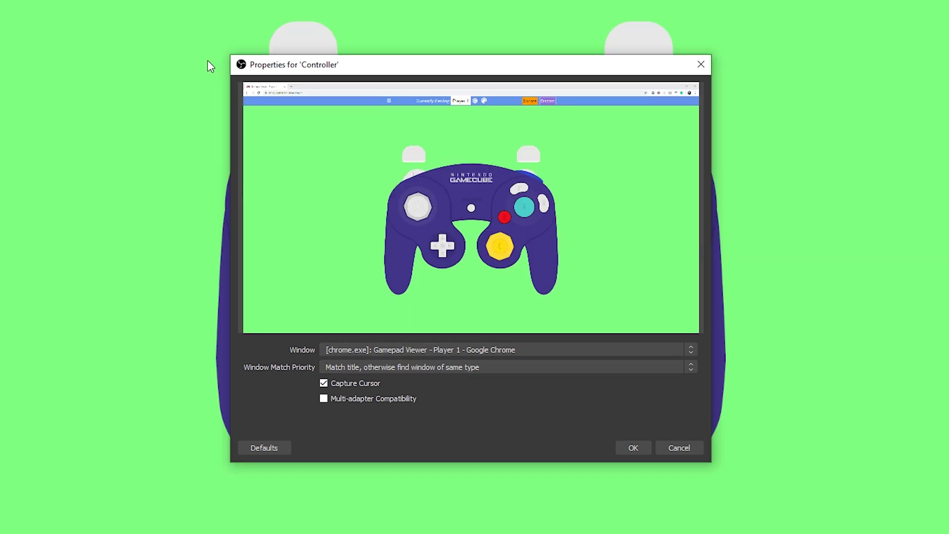
left_click(633, 448)
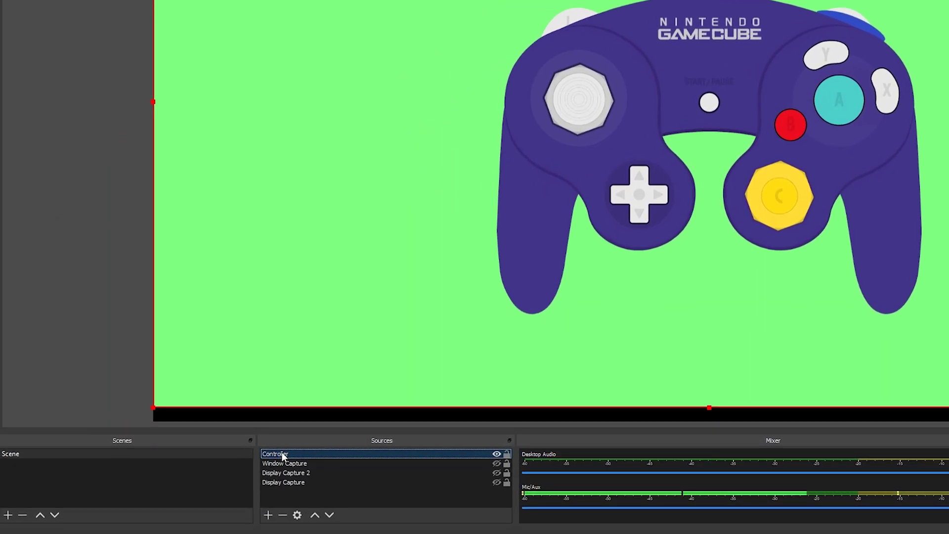
Open the Filters window for the Controller source.
right_click(282, 452)
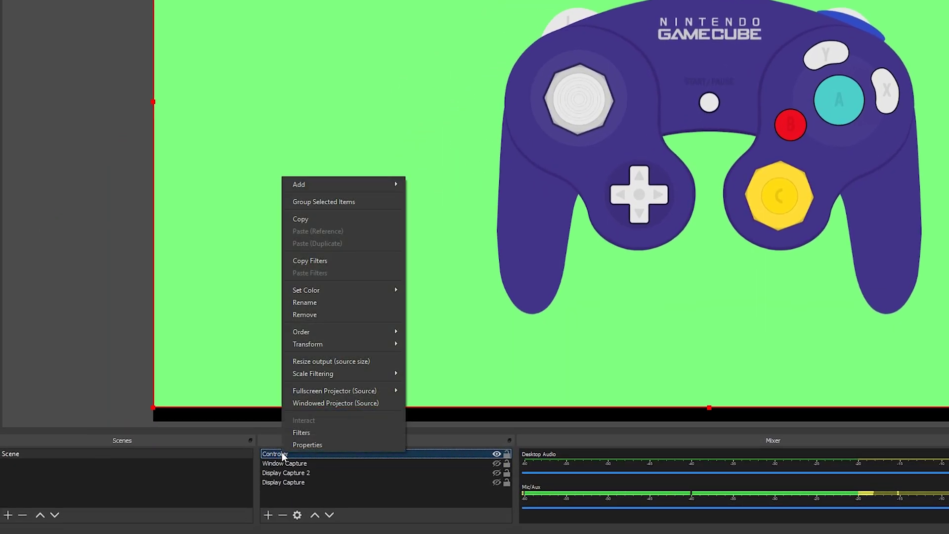
left_click(311, 433)
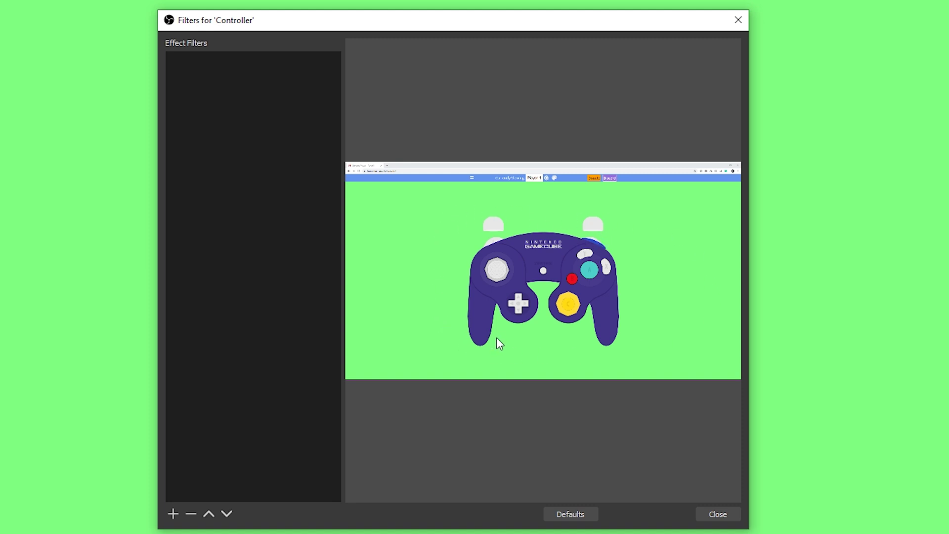
Add a Crop/Pad filter to Controller, keeping its default name.
left_click(173, 515)
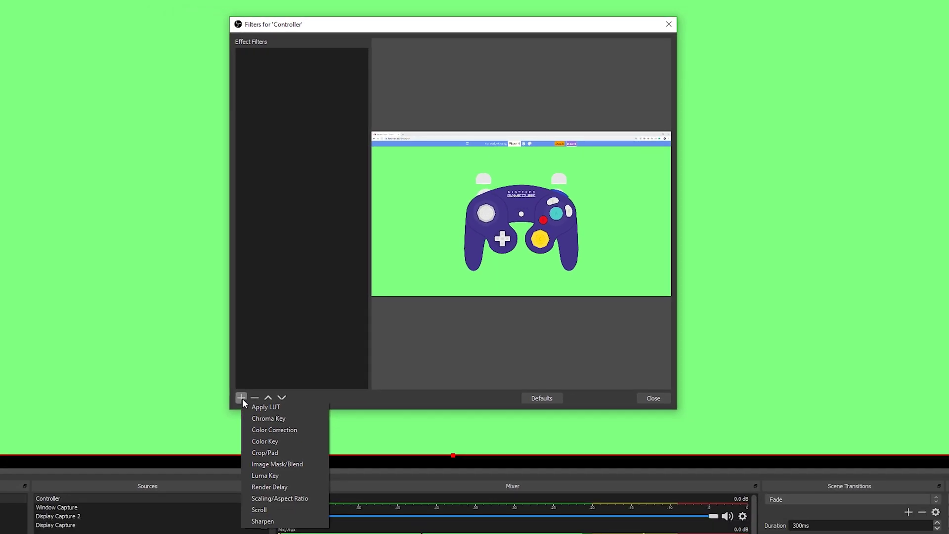
left_click(269, 453)
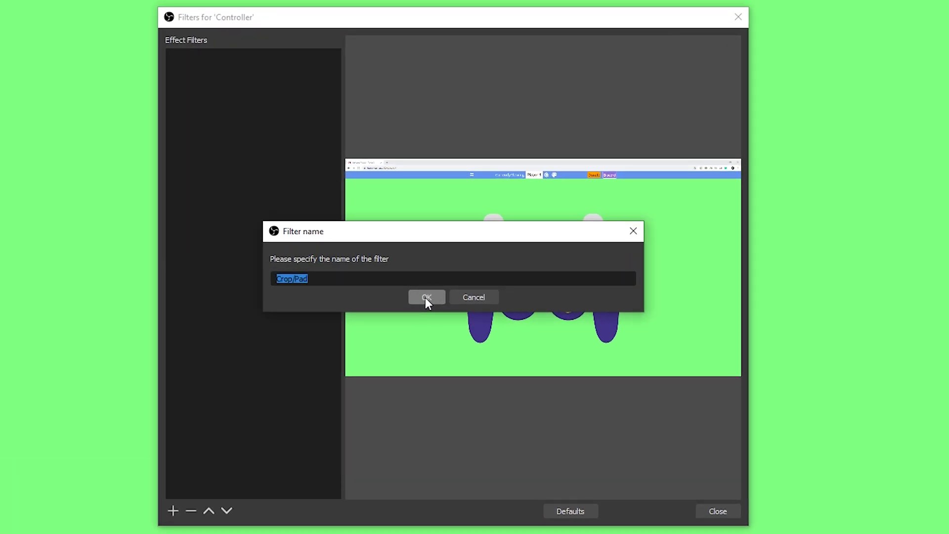
left_click(426, 297)
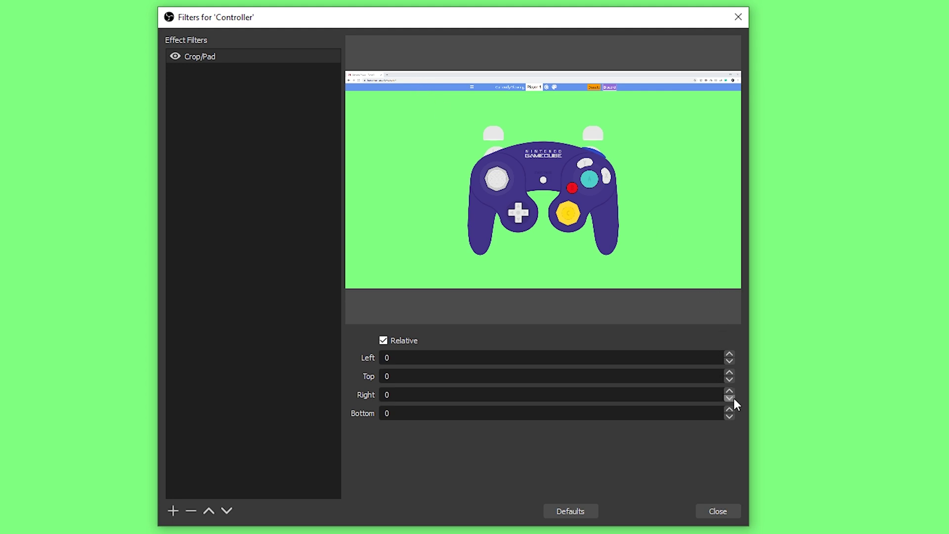
Enter the Crop/Pad filter's top and left crop amounts to trim around the controller.
left_click(730, 373)
left_click_drag(728, 371, 728, 371)
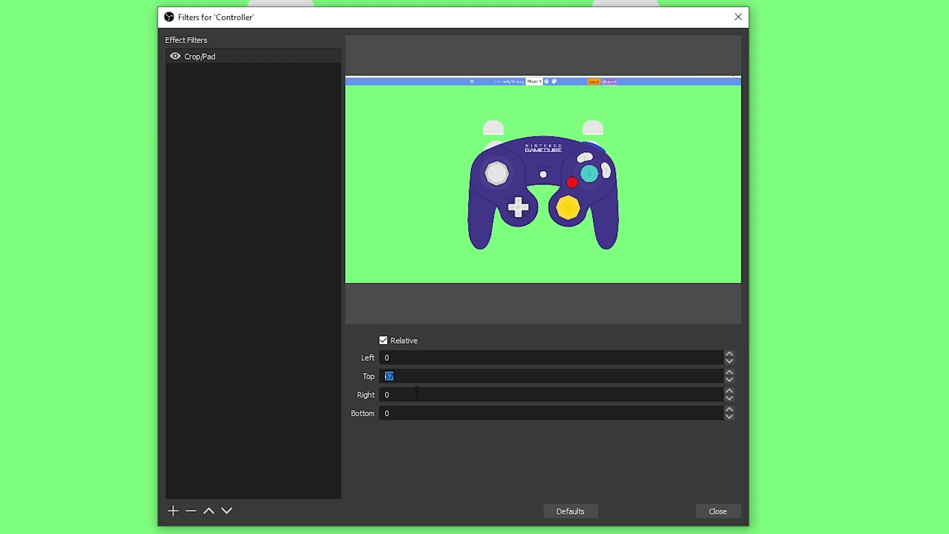
type("150")
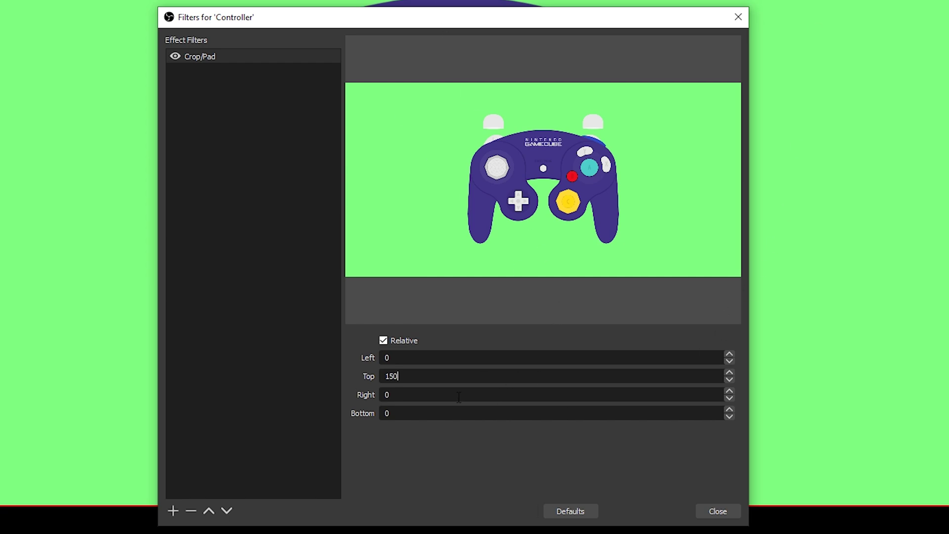
key("shift+Tab")
type("150")
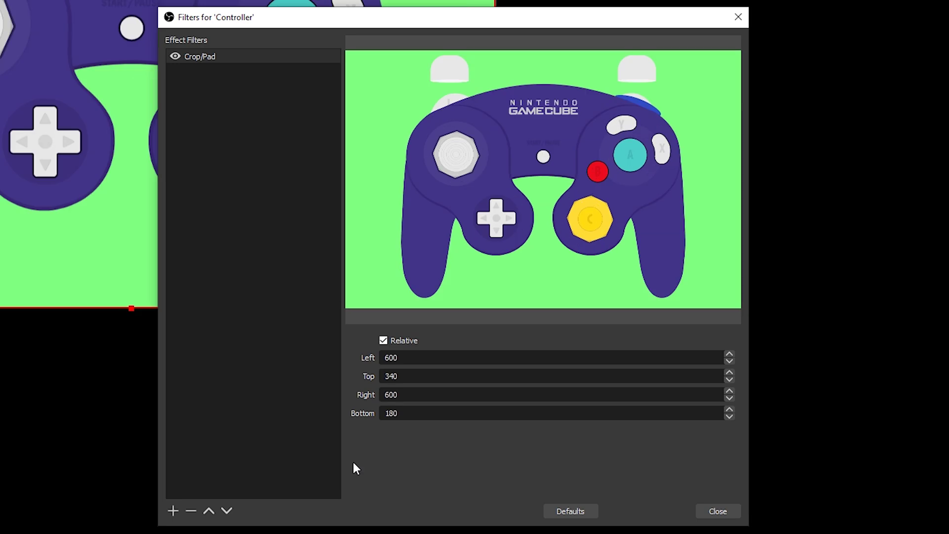
Add a Chroma Key filter to Controller, keeping its default name.
left_click(173, 511)
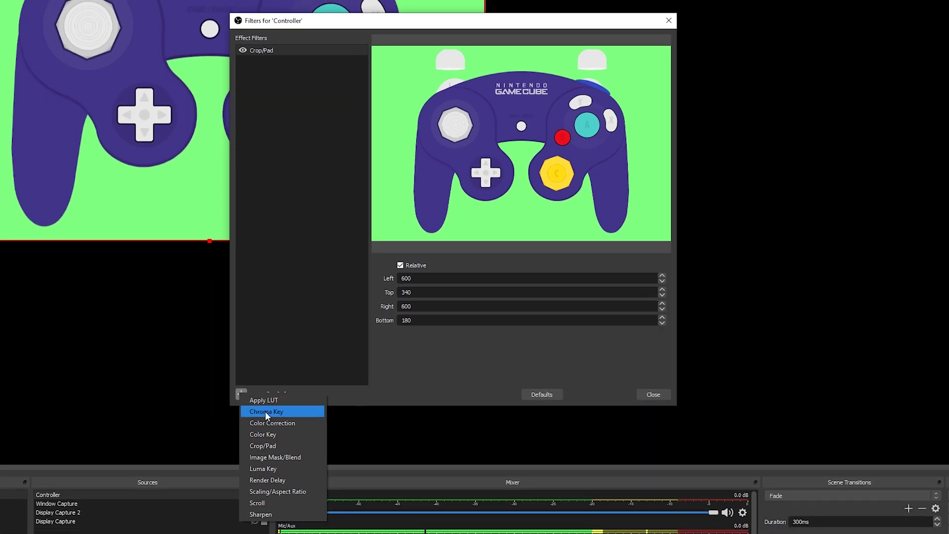
left_click(266, 411)
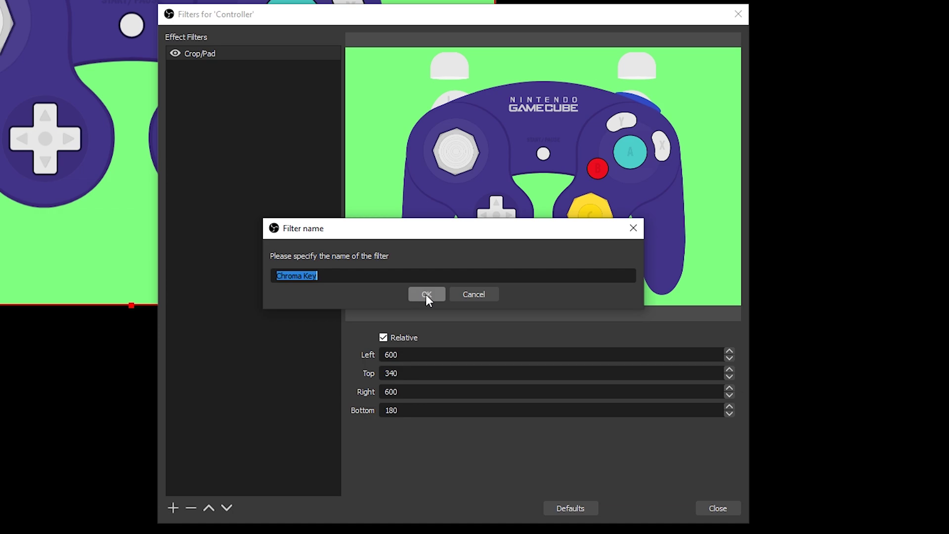
left_click(427, 294)
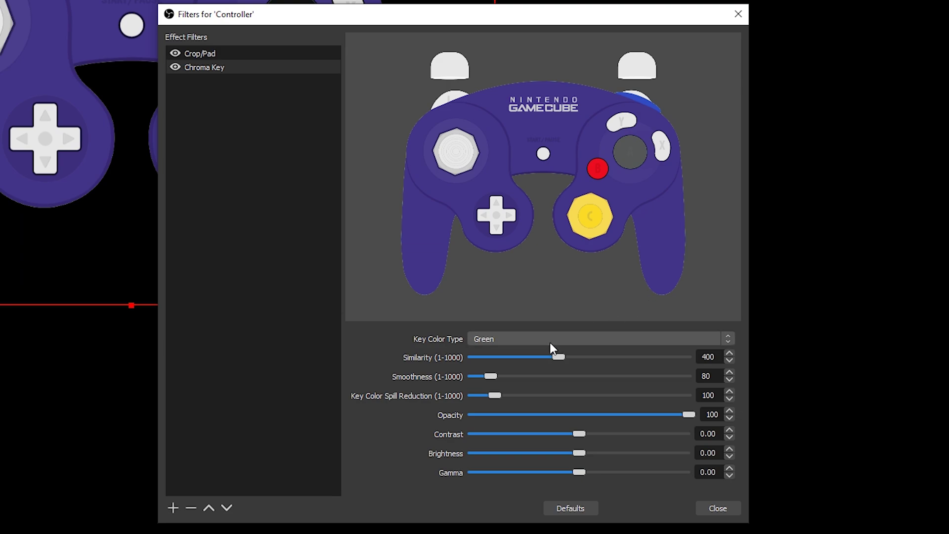
Lower Chroma Key similarity to 317 and raise smoothness to 112.
left_click_drag(556, 356, 550, 356)
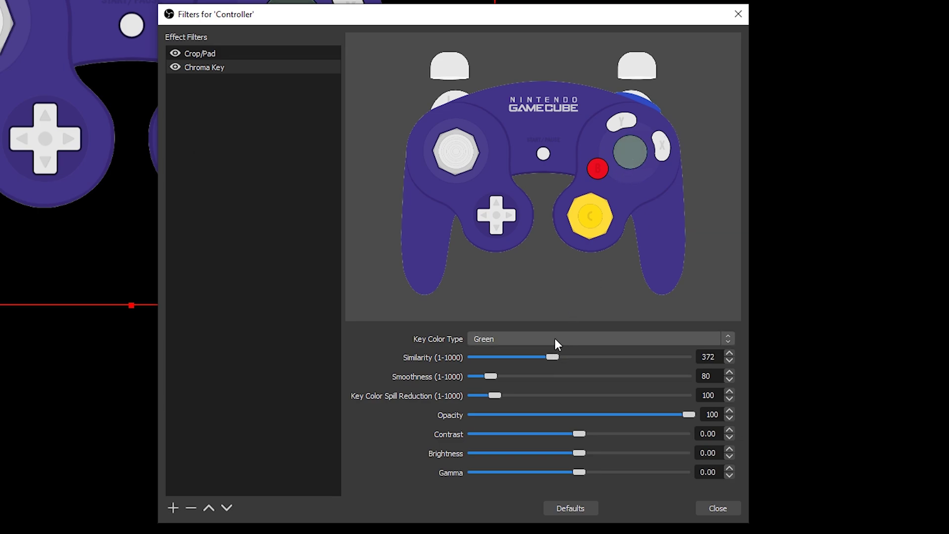
left_click_drag(551, 355, 535, 361)
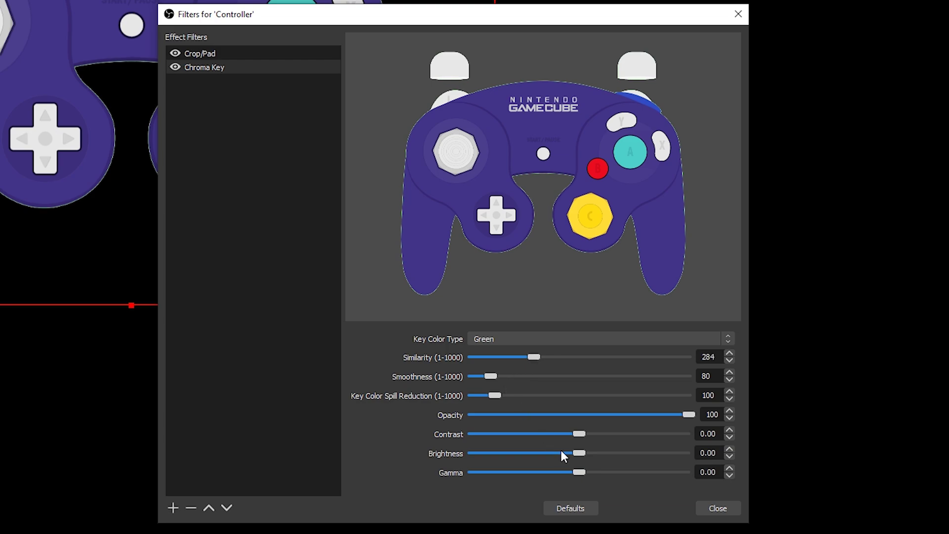
left_click_drag(489, 378, 504, 397)
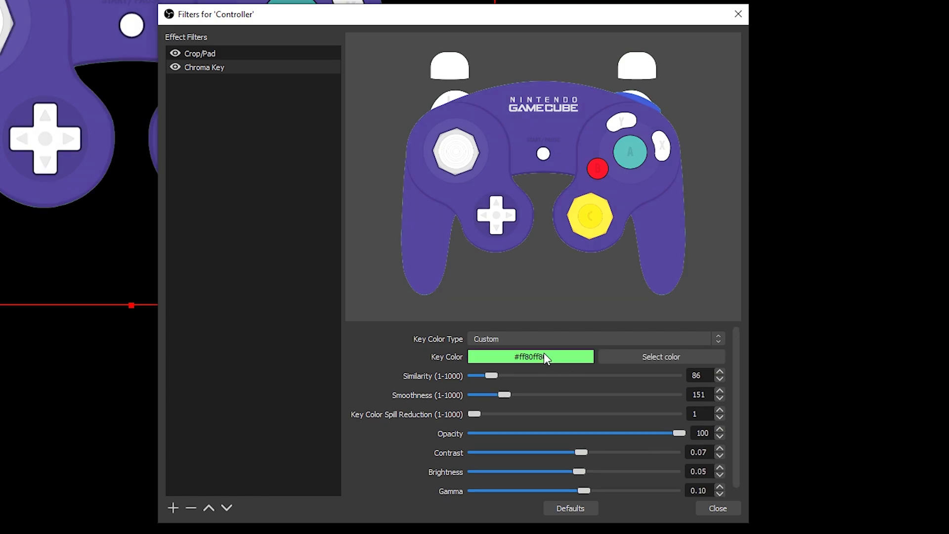
Close the Controller filters window to return to the scene.
left_click(718, 509)
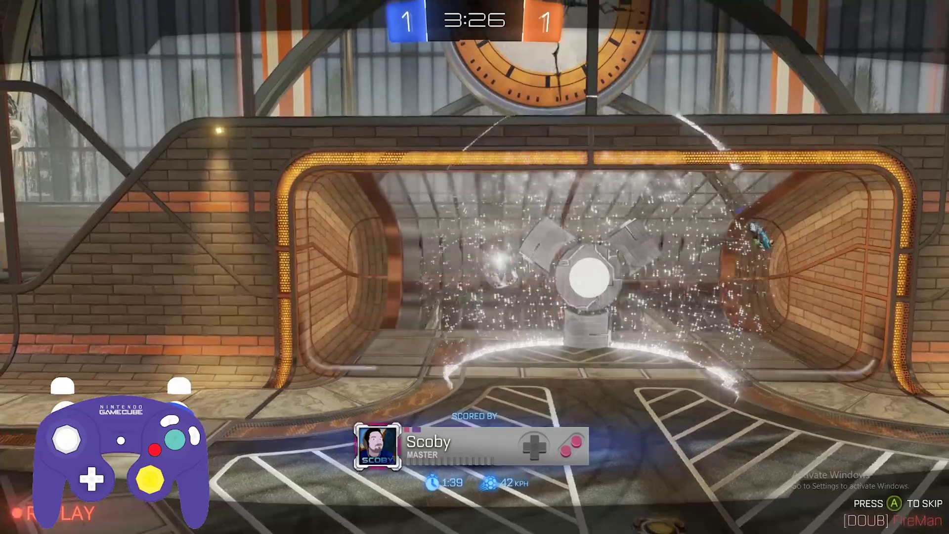
Send the "I got it!" informational quick chat to the team.
key("3")
key("3")
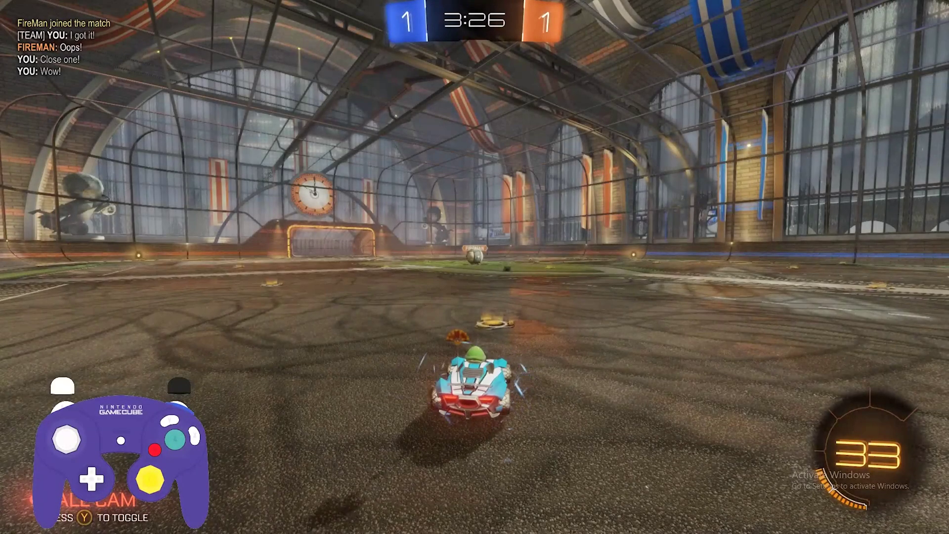
key("Tab")
key("1")
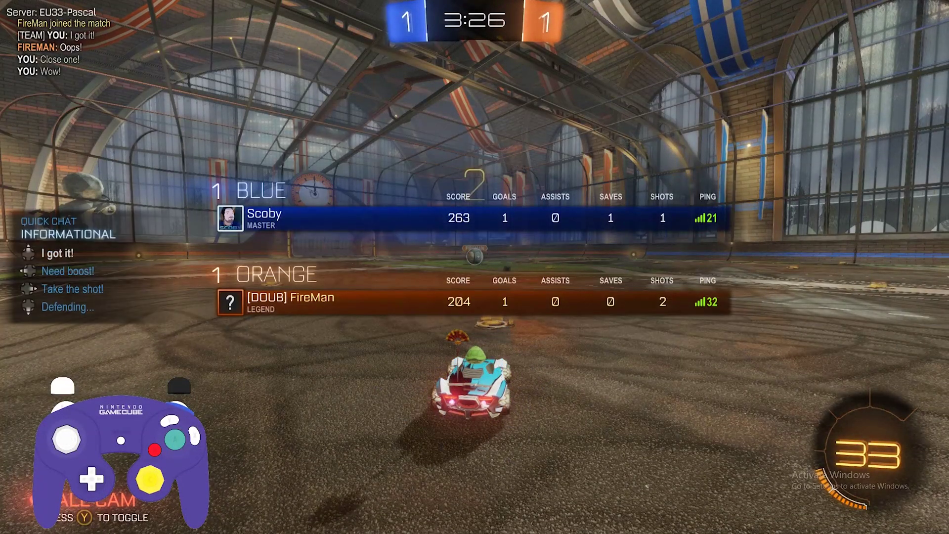
key("1")
Drive and flip into the kickoff ball, then steer and boost across the field.
key("w")
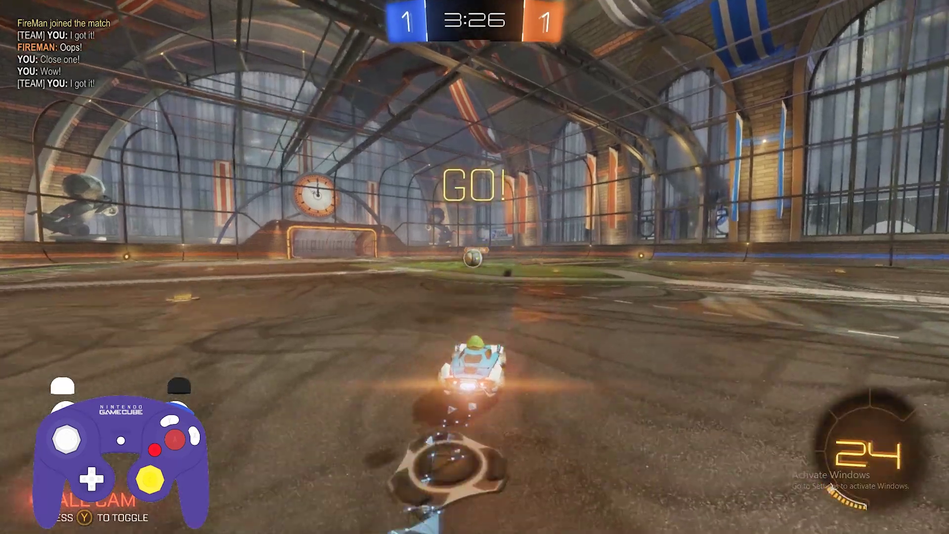
key("space")
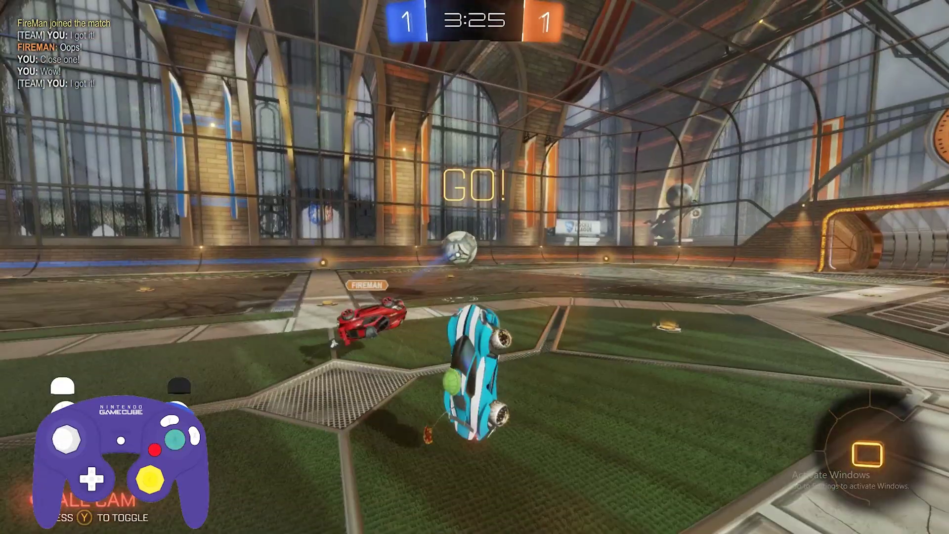
key("a")
key("a")
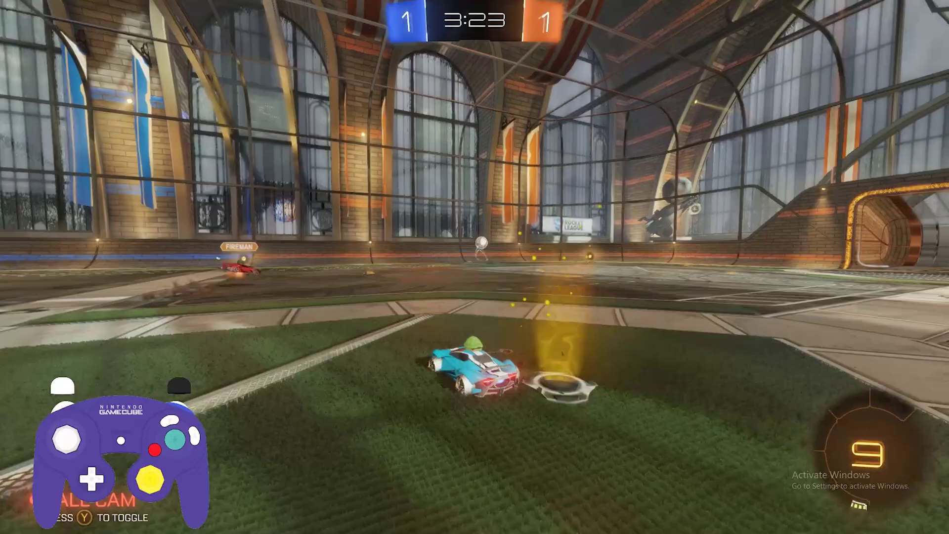
key("d")
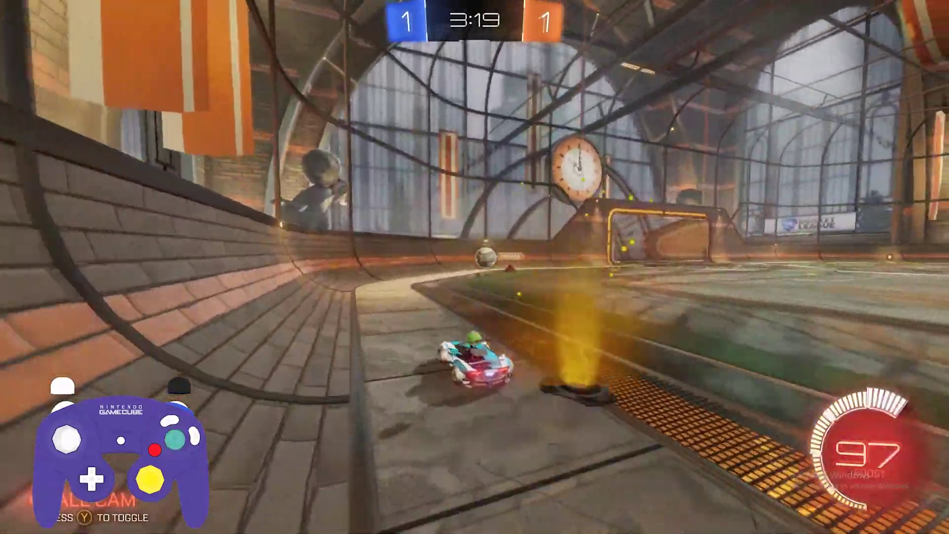
key("a")
key("d")
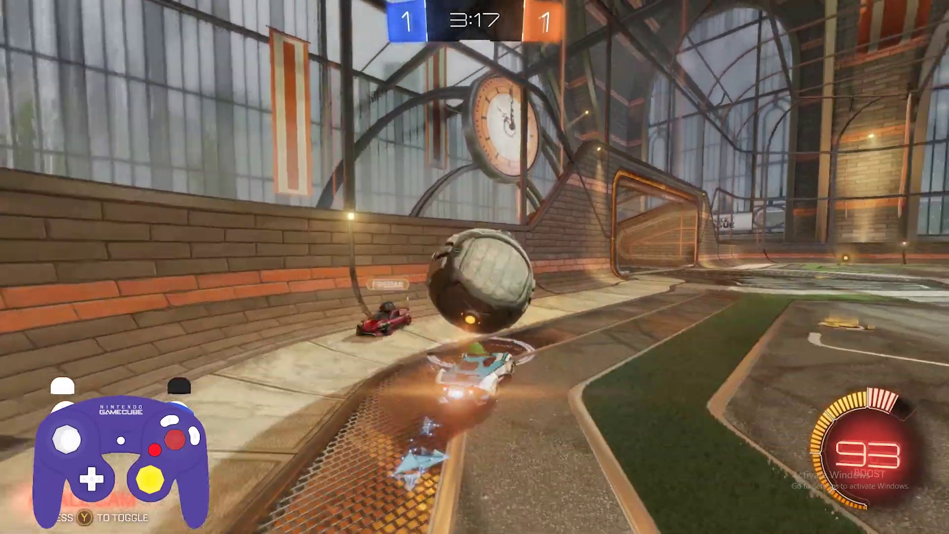
key("d")
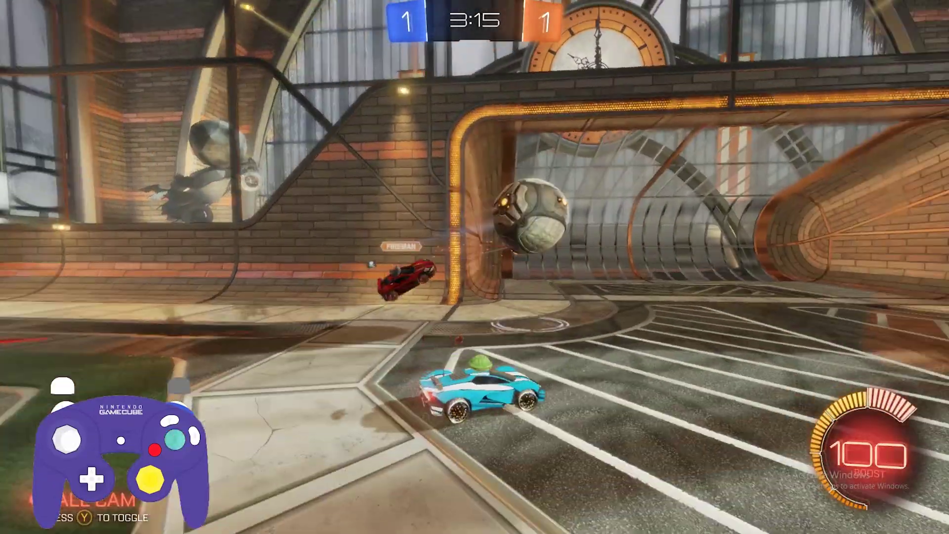
key("a")
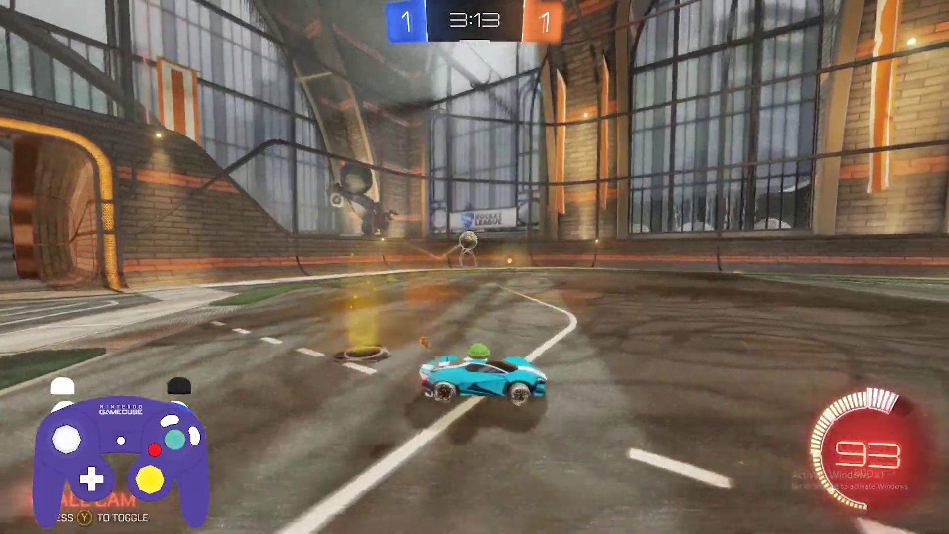
key("d")
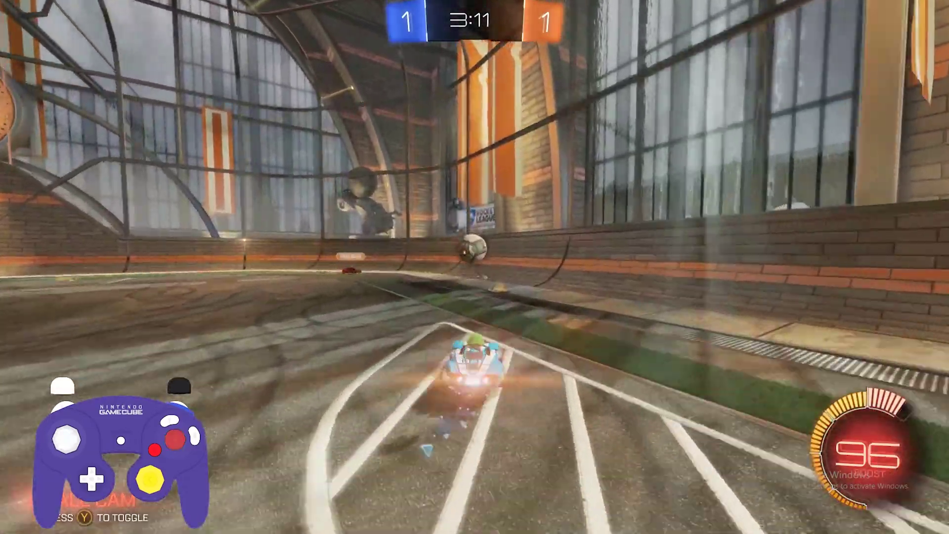